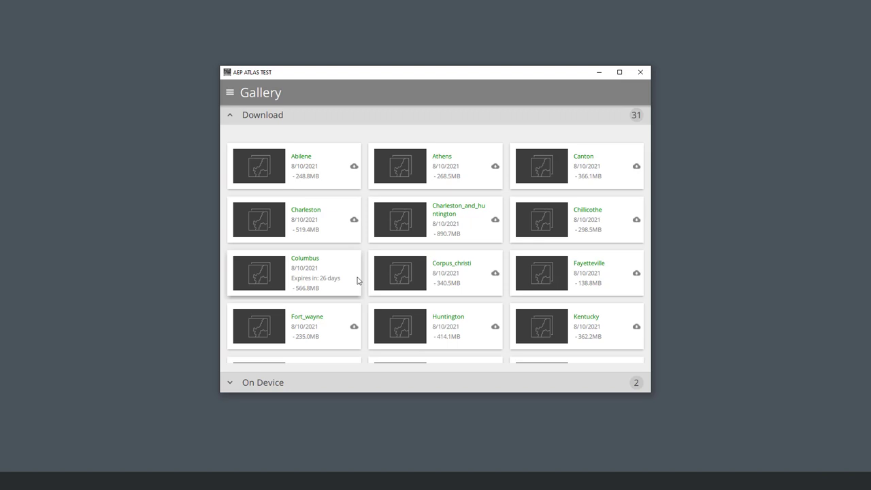
Download the _find_your_map_district_here mobile map package, accepting its terms of use
scroll(359, 280, down, 5)
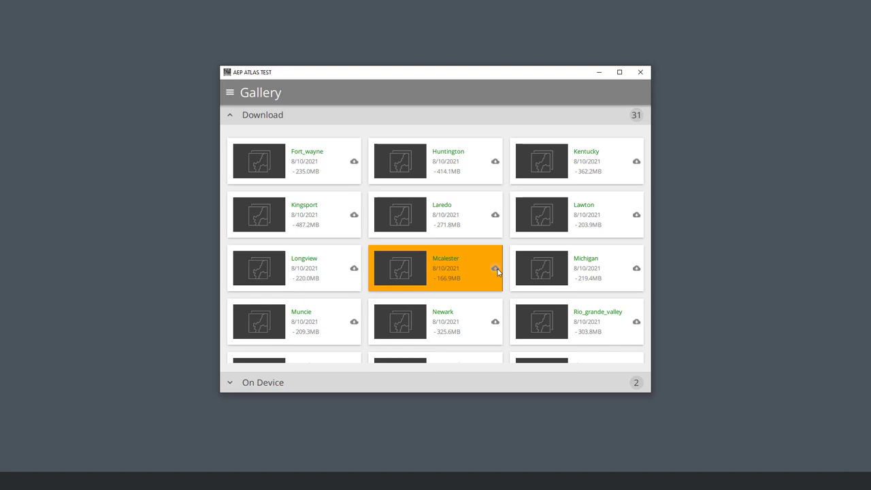
scroll(497, 275, down, 5)
click(353, 334)
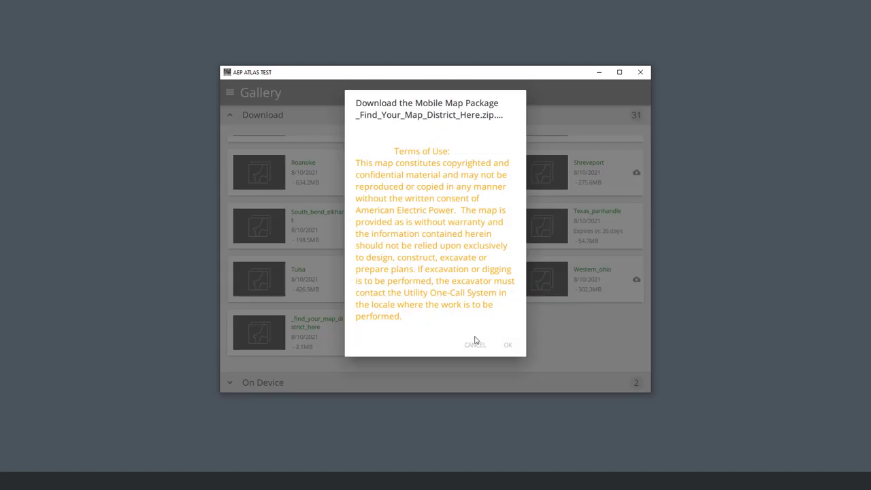
click(506, 344)
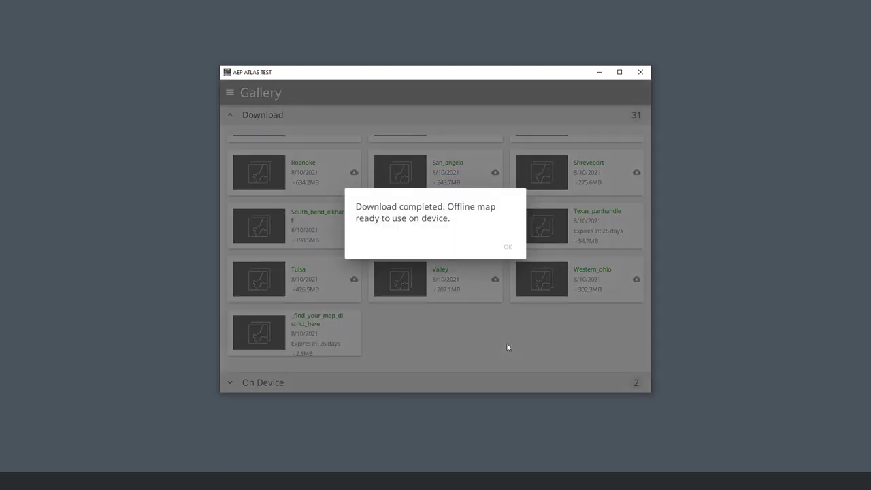
click(507, 247)
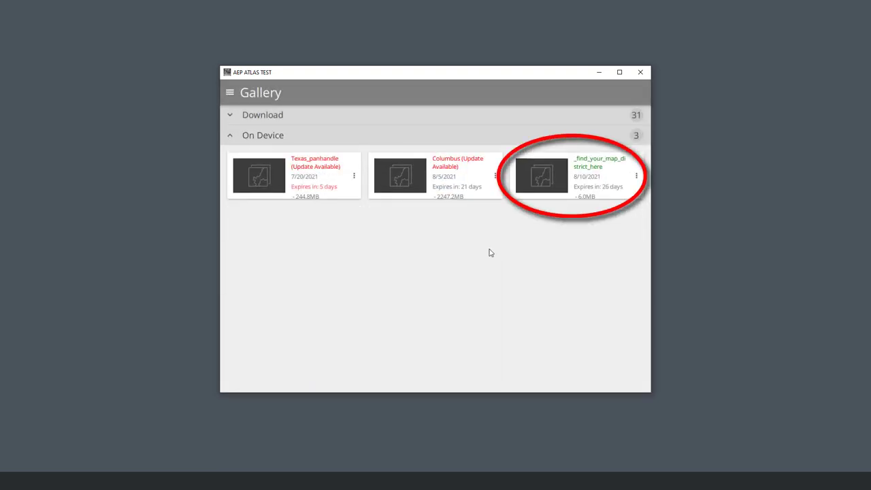
Open the Columbus map stored on the device without updating it or loading the previous layer visibility settings
click(494, 176)
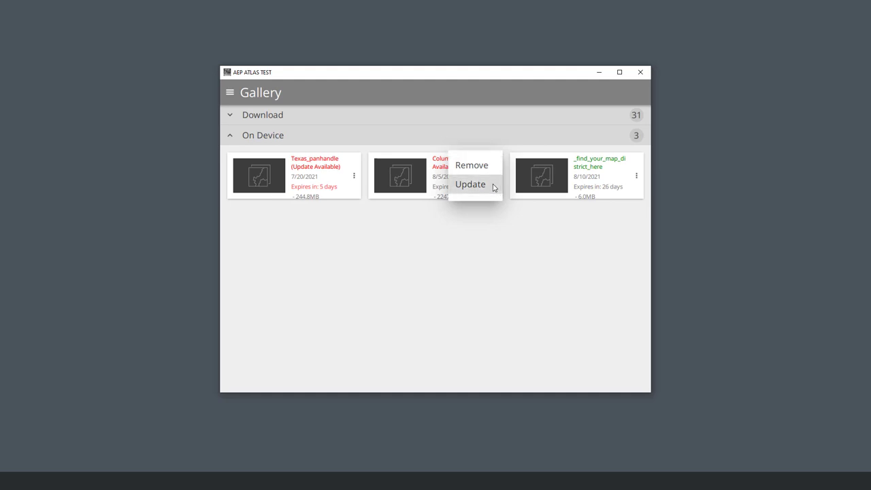
click(485, 238)
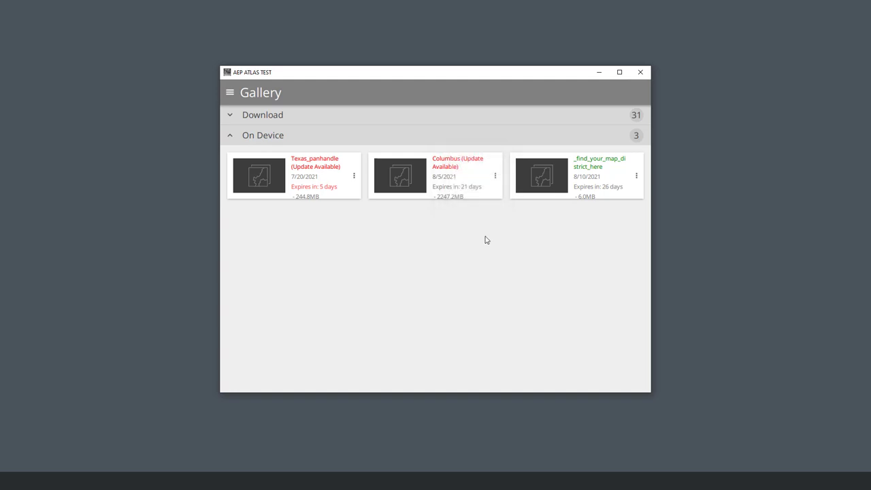
click(399, 178)
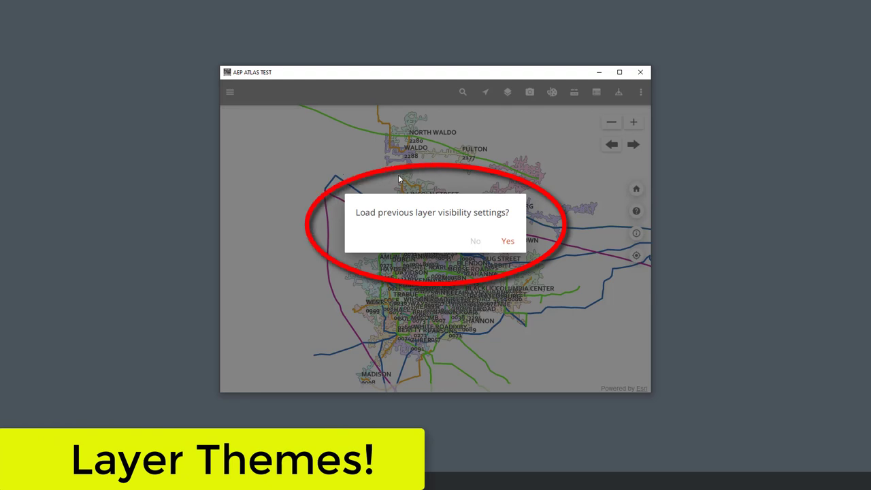
click(475, 242)
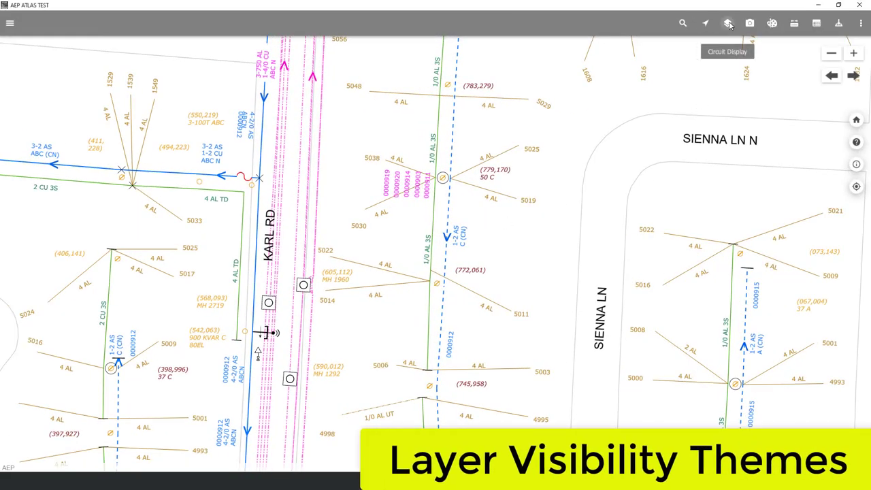
Apply the Pole Anno Visible theme in Circuit Display and inspect the poles along Karl Rd
click(727, 23)
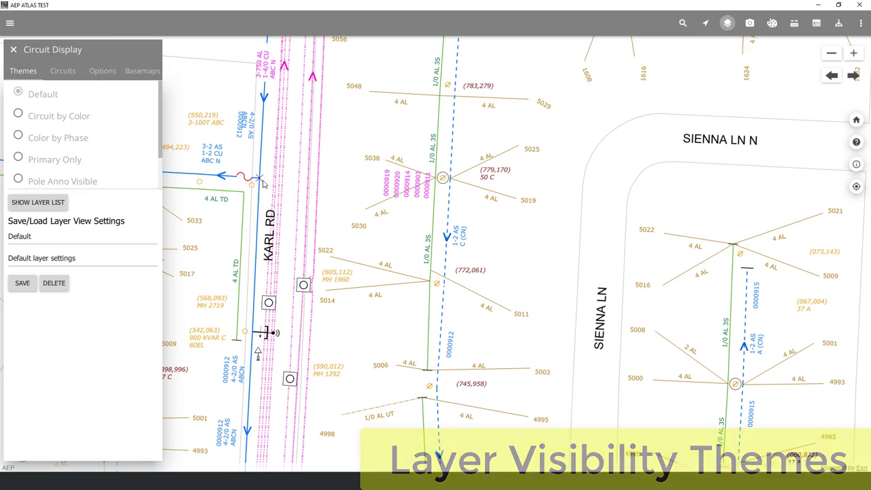
scroll(41, 173, down, 2)
click(18, 136)
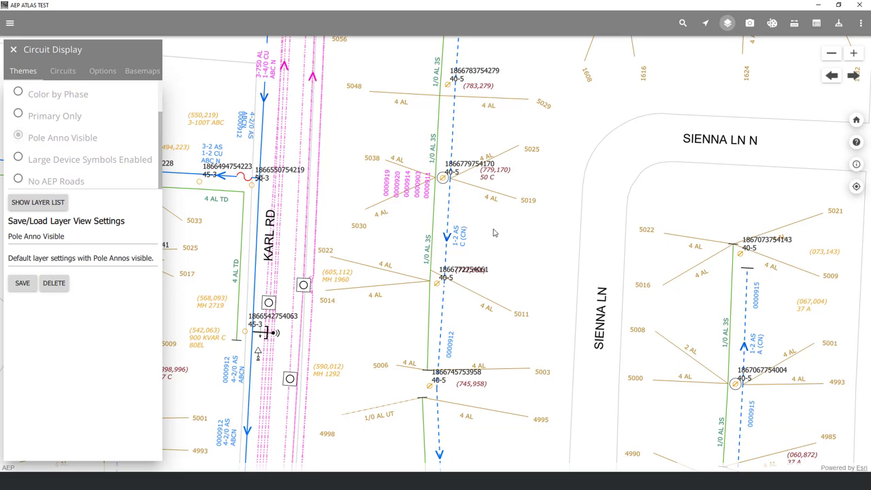
drag(494, 233, 492, 336)
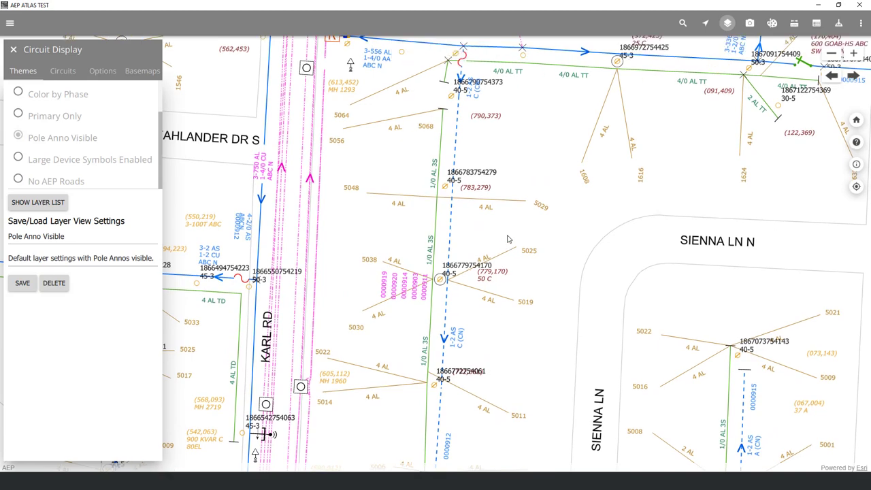
drag(528, 179, 523, 249)
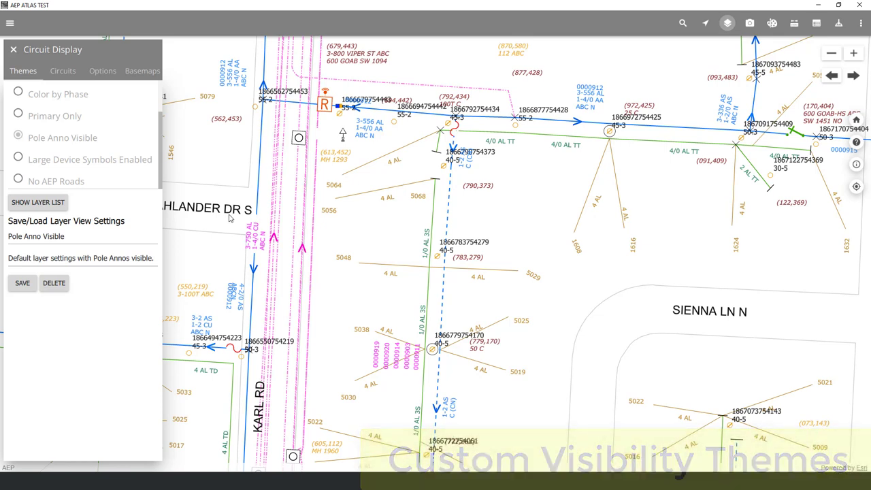
Turn off the Pole Anno, Customer Anno and Secondary Anno layers in the layer list
click(44, 202)
scroll(41, 208, down, 2)
scroll(41, 208, down, 7)
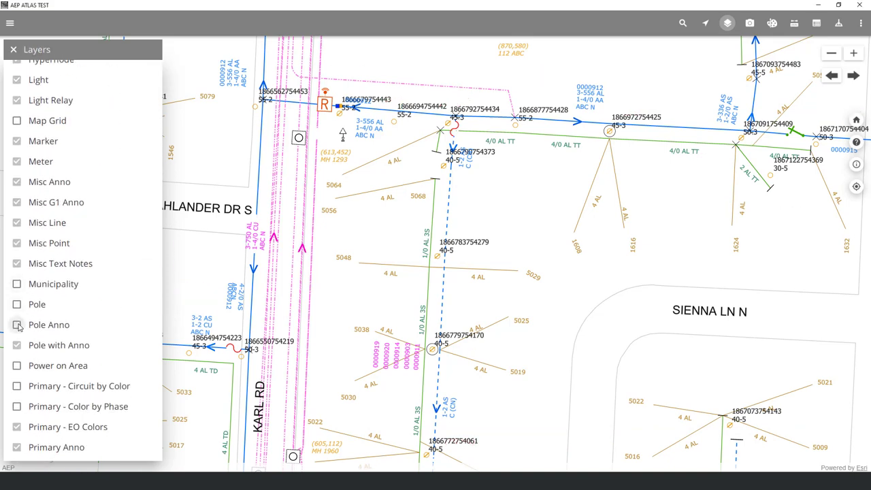
scroll(76, 267, up, 5)
scroll(77, 267, up, 3)
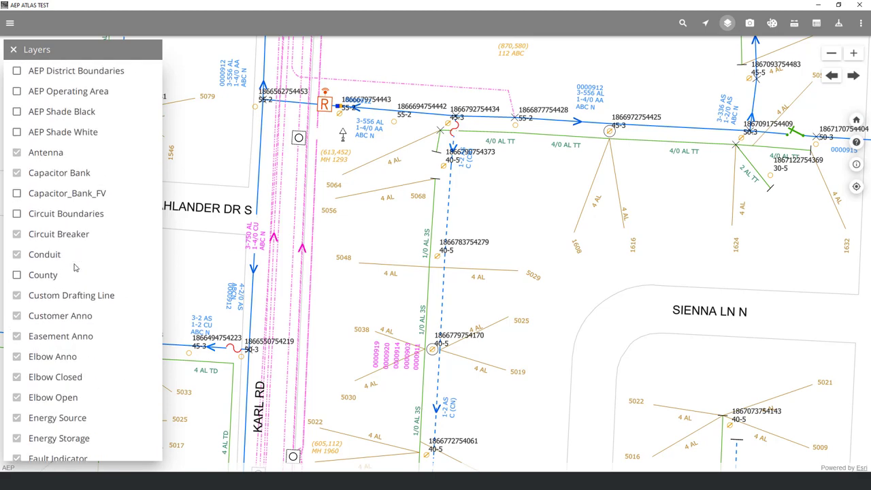
click(17, 317)
scroll(19, 333, down, 15)
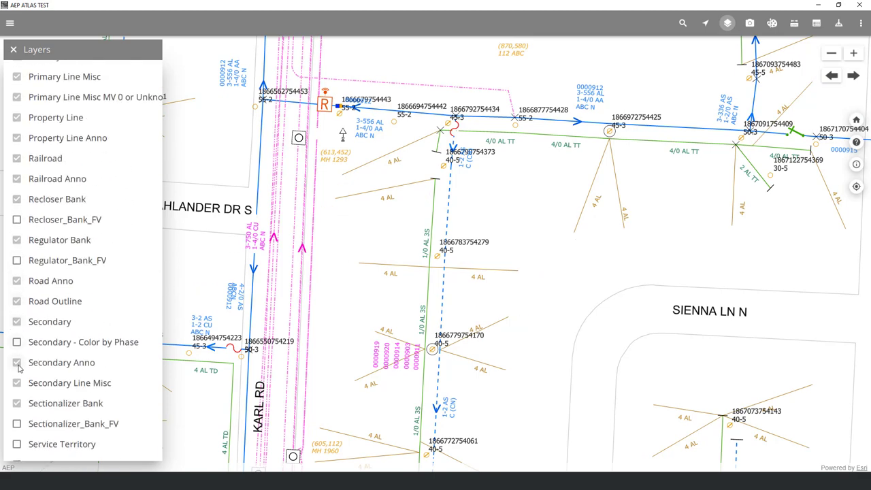
click(17, 363)
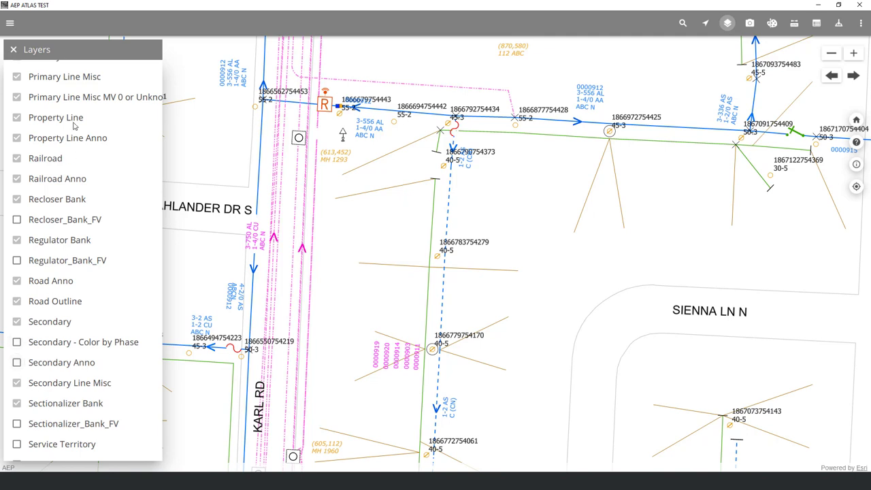
click(13, 50)
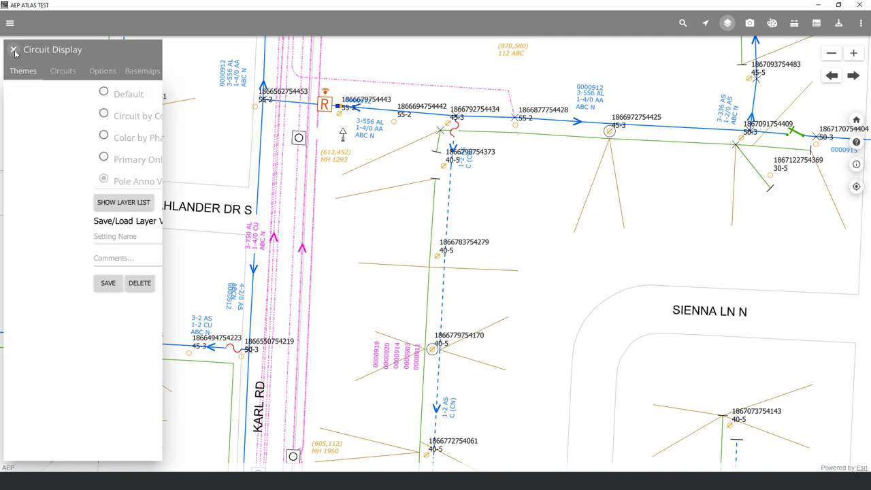
Save the layer view settings as "Pole with Anno" followed by a first name, with the comment "No customer or secondary anno"
click(51, 238)
text(Pole with Anno Dan)
click(21, 258)
text(No customer or secondary anno)
click(22, 285)
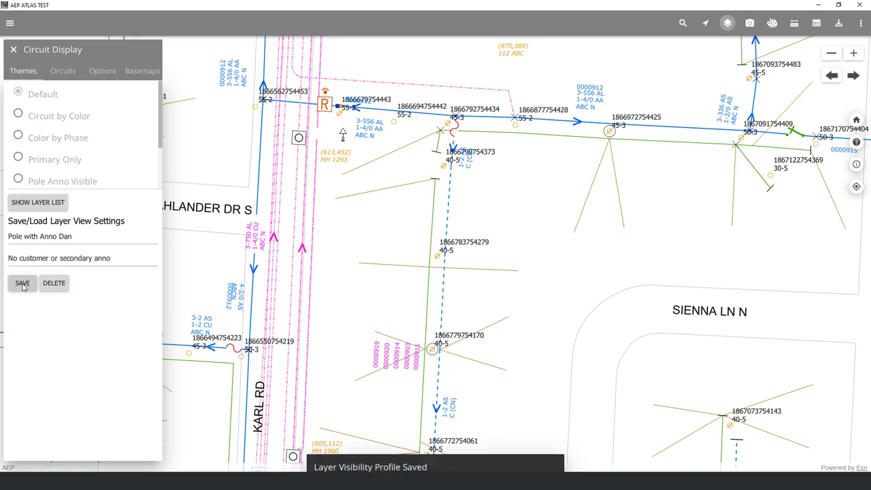
Restore the Default theme and show the options for displaying devices with large symbols
click(47, 99)
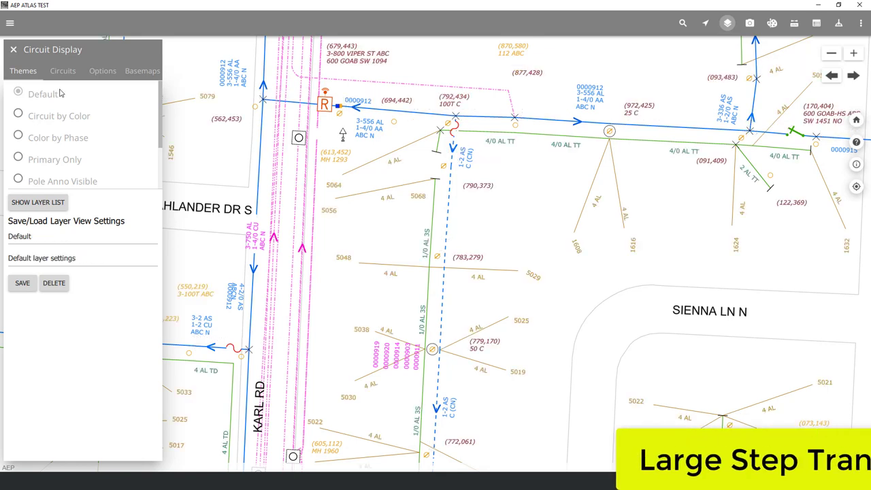
click(102, 71)
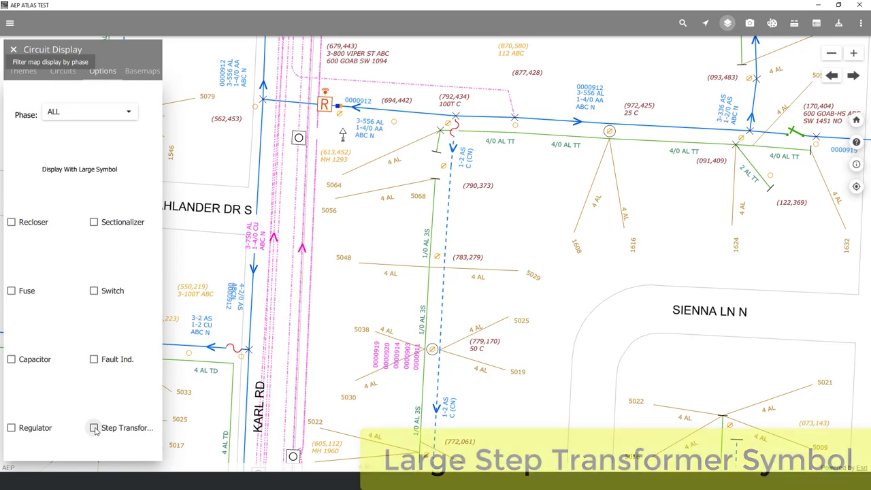
Add the Streets basemap beneath the circuit map and view the area west of Karl Rd
click(139, 72)
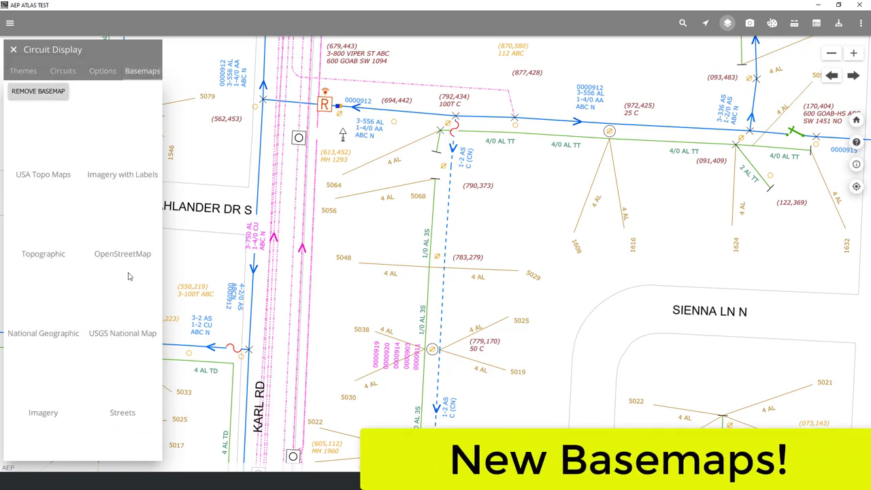
scroll(127, 272, down, 3)
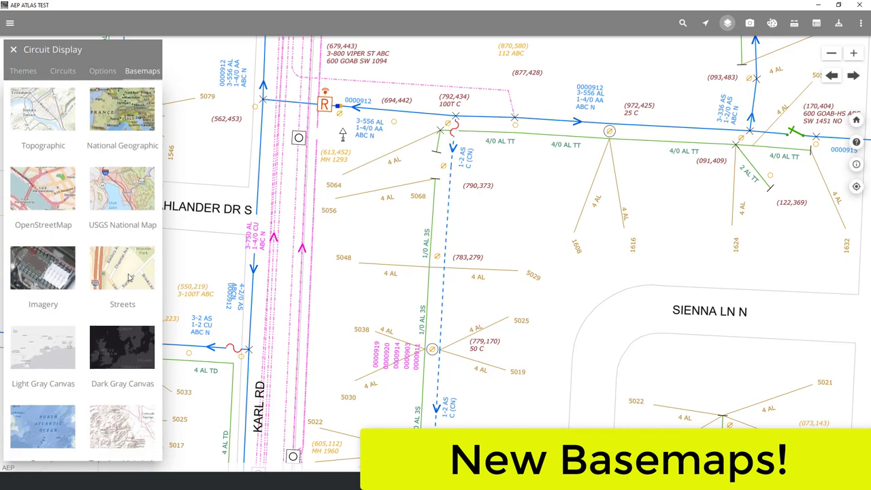
click(126, 230)
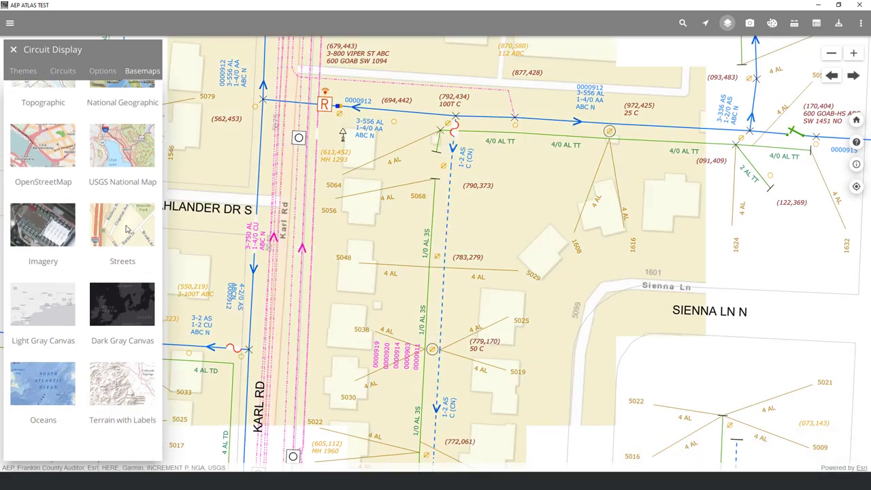
drag(213, 253, 461, 271)
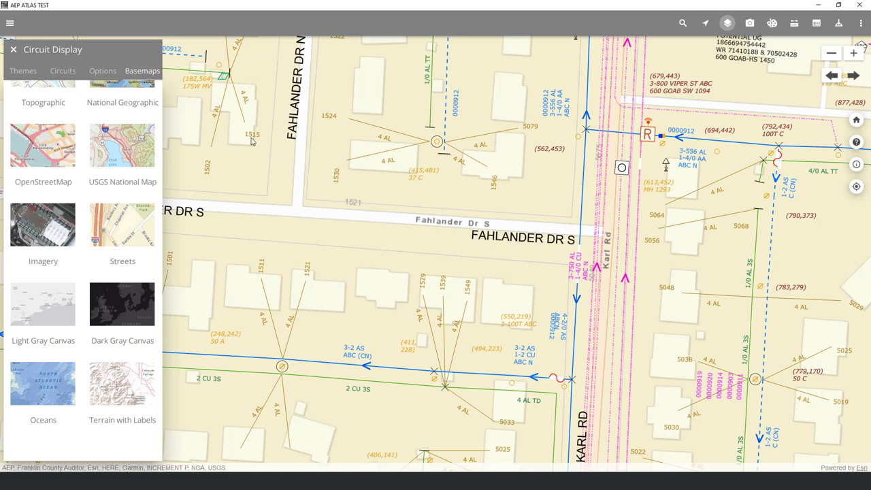
Apply the No AEP Roads theme and switch the basemap to Imagery
click(23, 70)
scroll(78, 163, down, 1)
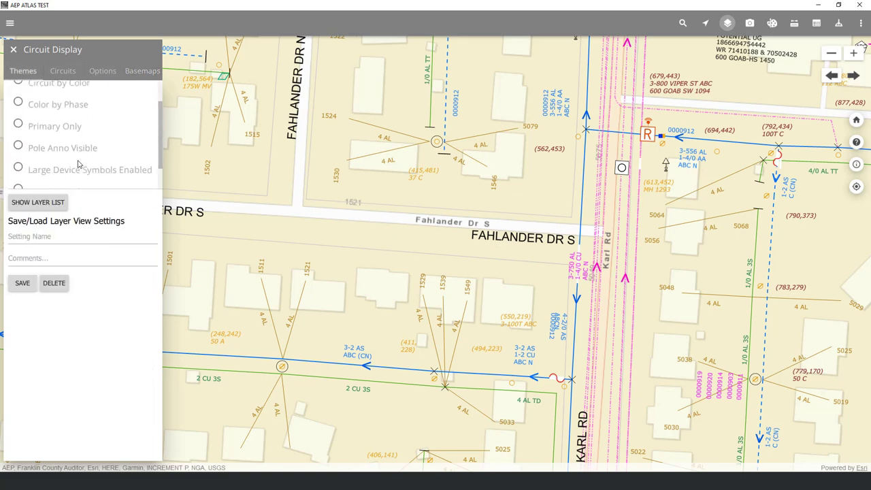
scroll(77, 163, down, 1)
click(69, 162)
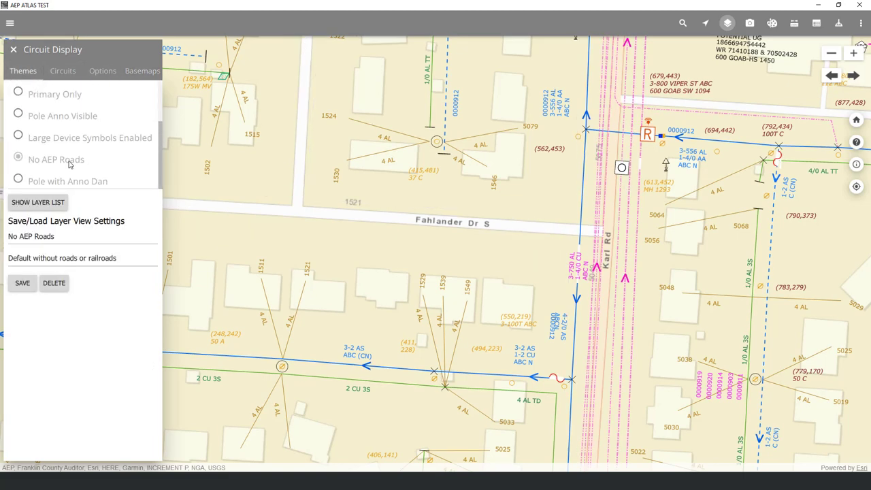
click(143, 71)
click(51, 383)
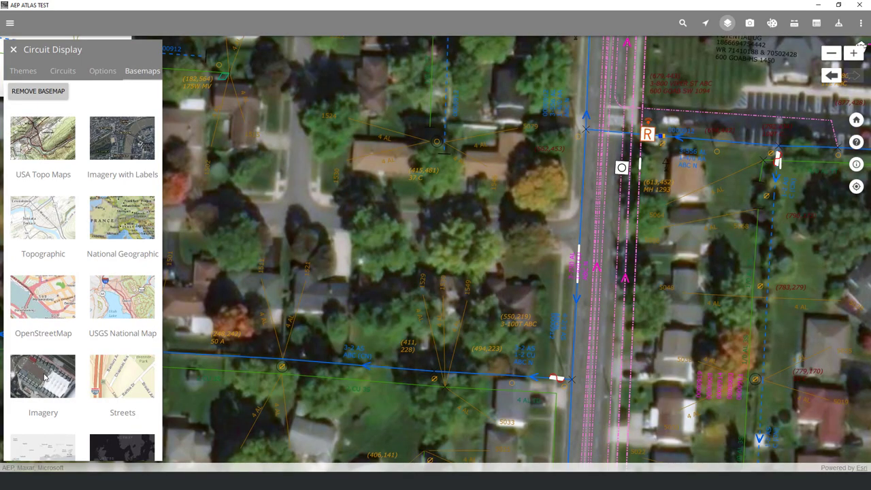
Toggle the AEP Shade White layer on and off over the imagery to compare how readable the circuits are
click(22, 70)
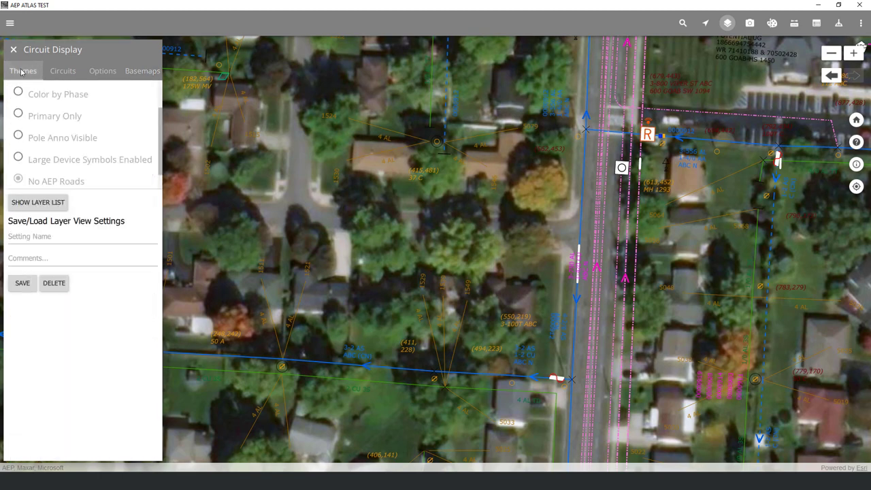
click(35, 202)
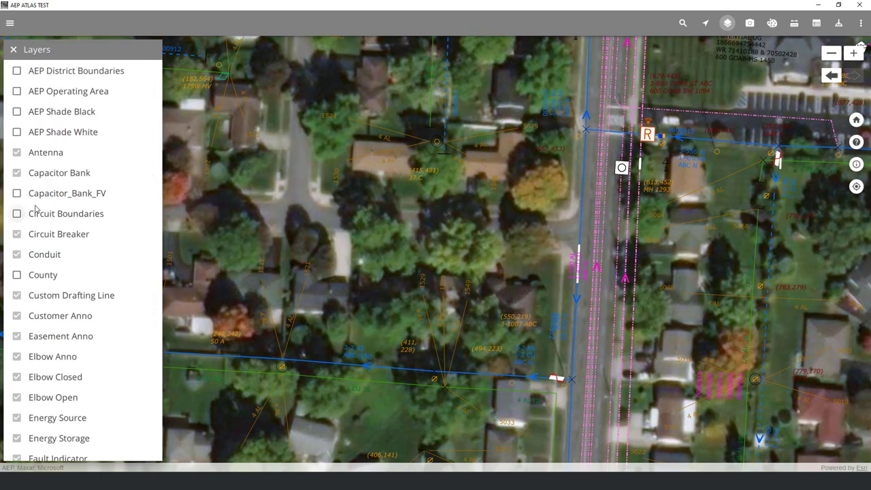
click(16, 131)
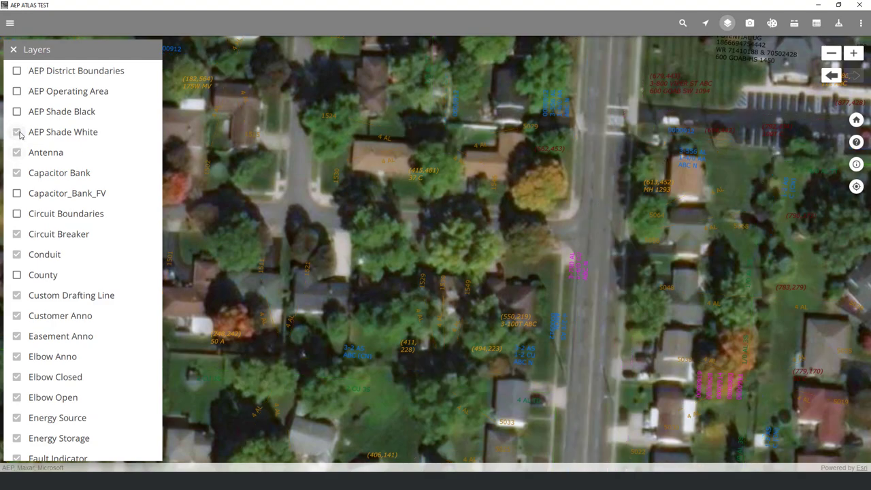
scroll(425, 276, down, 1)
scroll(424, 276, down, 1)
click(16, 133)
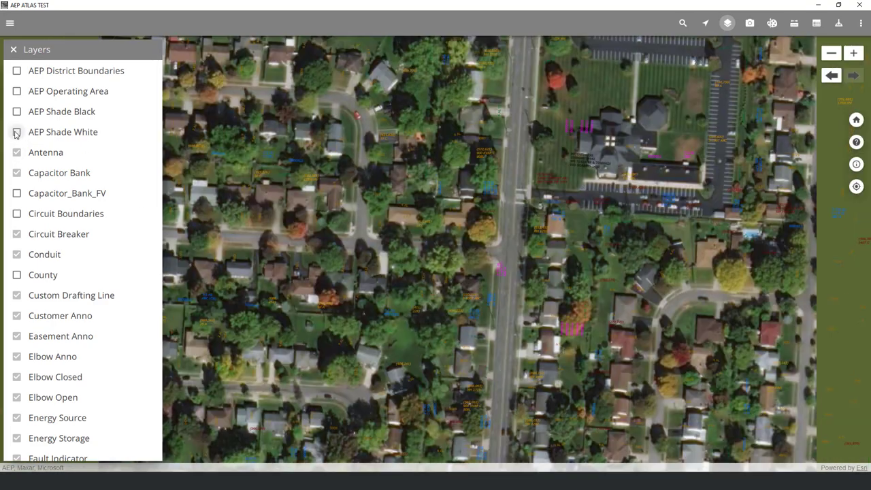
click(16, 134)
click(16, 134)
click(16, 134)
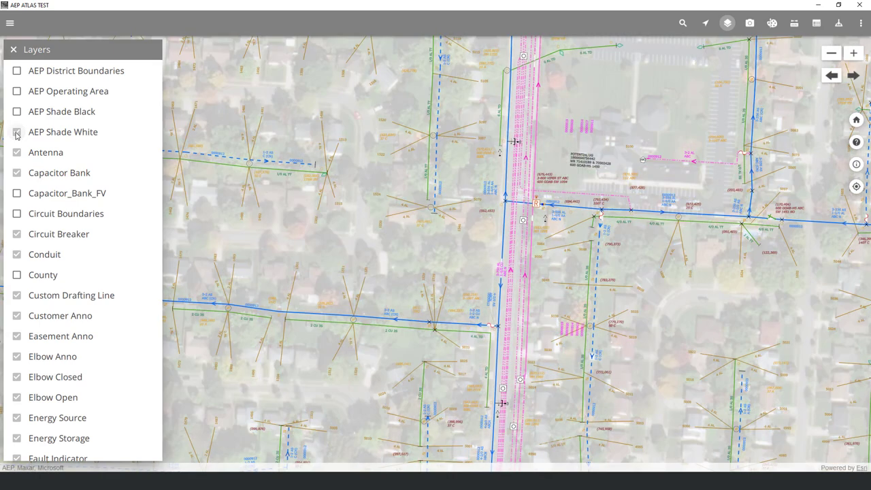
click(17, 134)
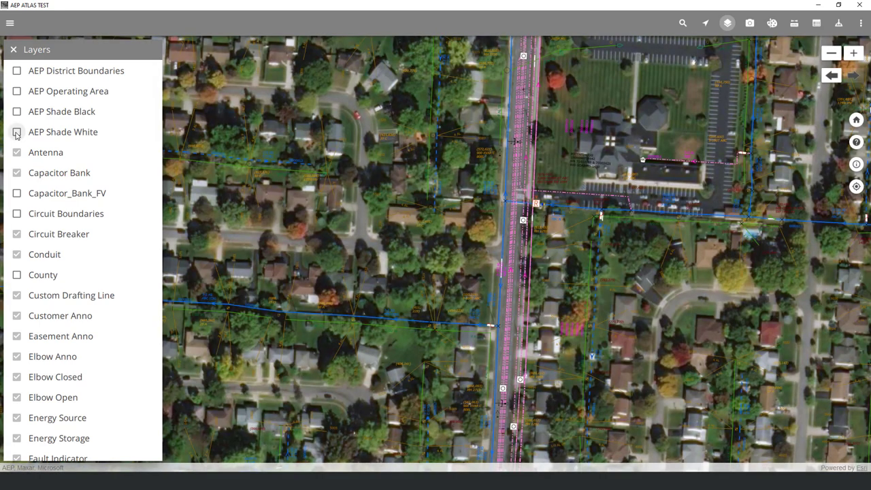
Leave the layer list and restore the Default theme
click(14, 49)
scroll(19, 91, up, 2)
click(19, 91)
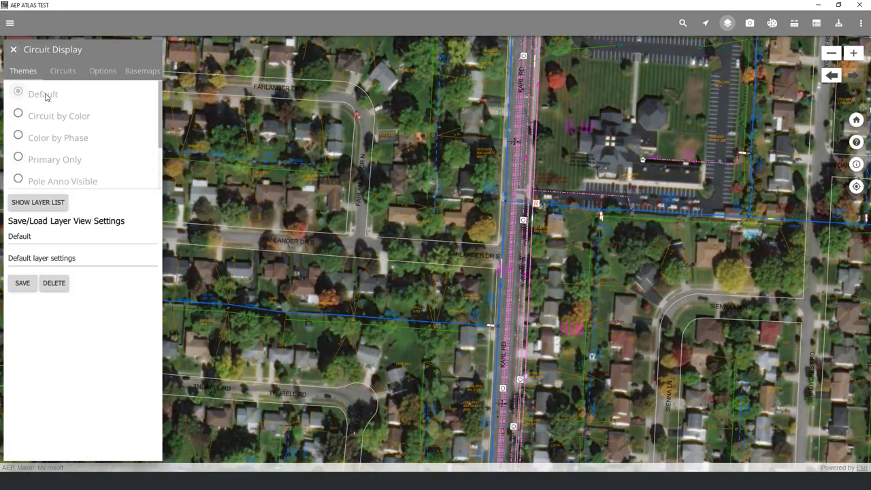
Remove the Imagery basemap from beneath the circuit map
click(145, 72)
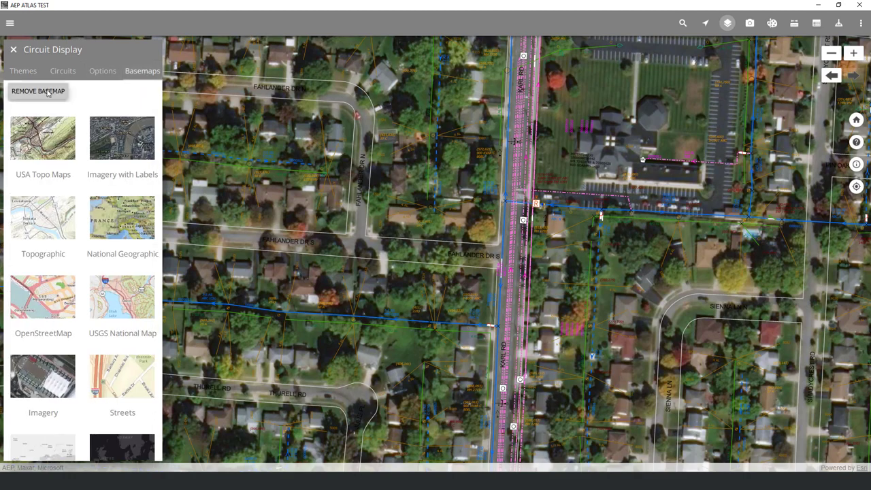
click(38, 91)
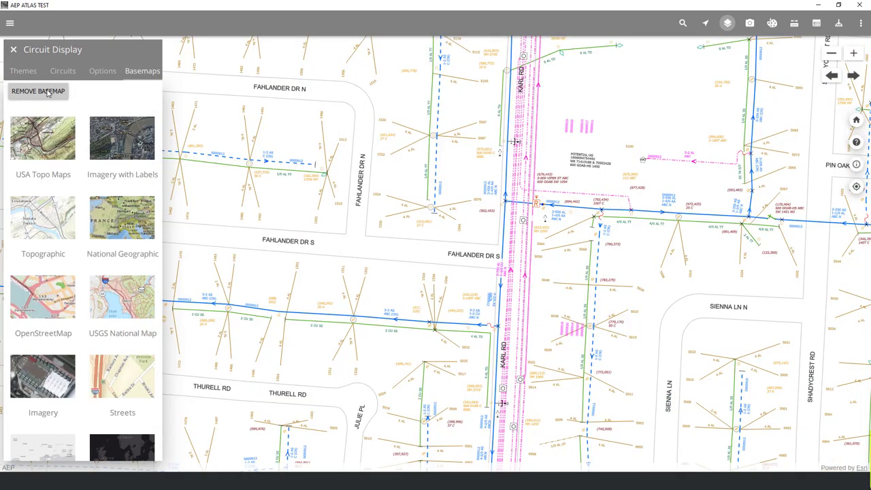
click(62, 72)
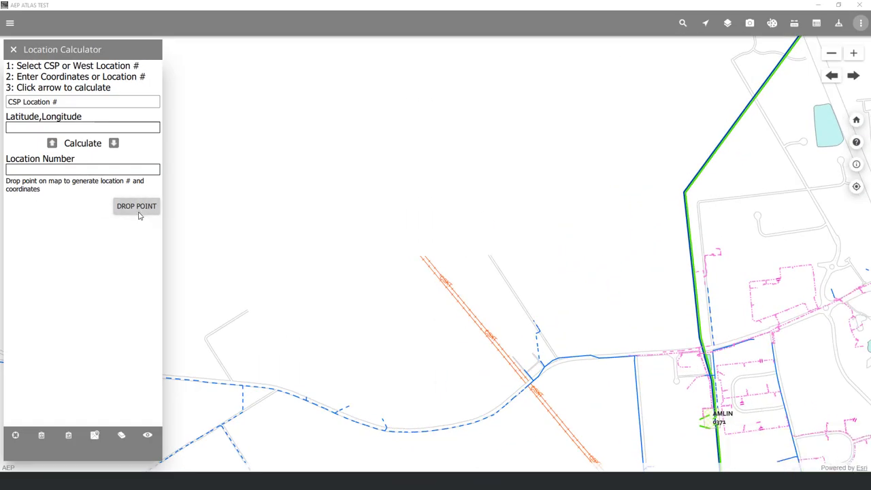
Drop four CSP location points in a descending diagonal across the empty area northwest of Amlin, and close the Location Calculator
click(137, 207)
click(261, 65)
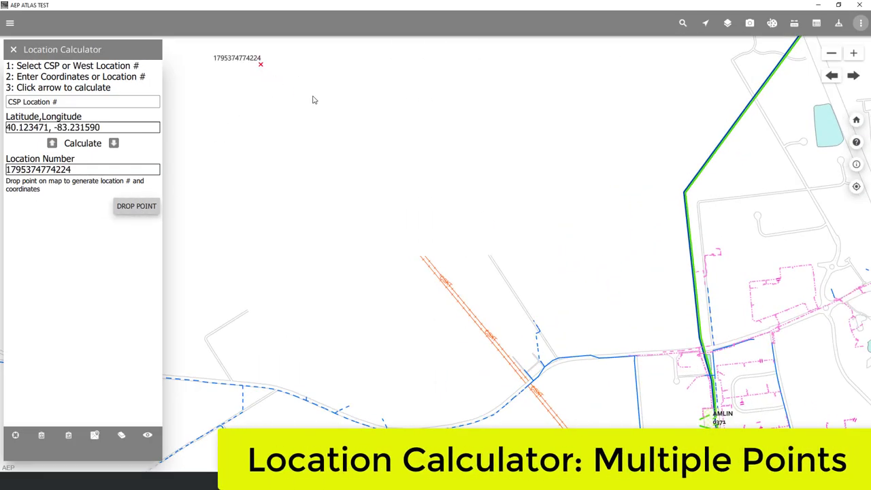
click(323, 106)
click(391, 152)
click(473, 198)
click(13, 49)
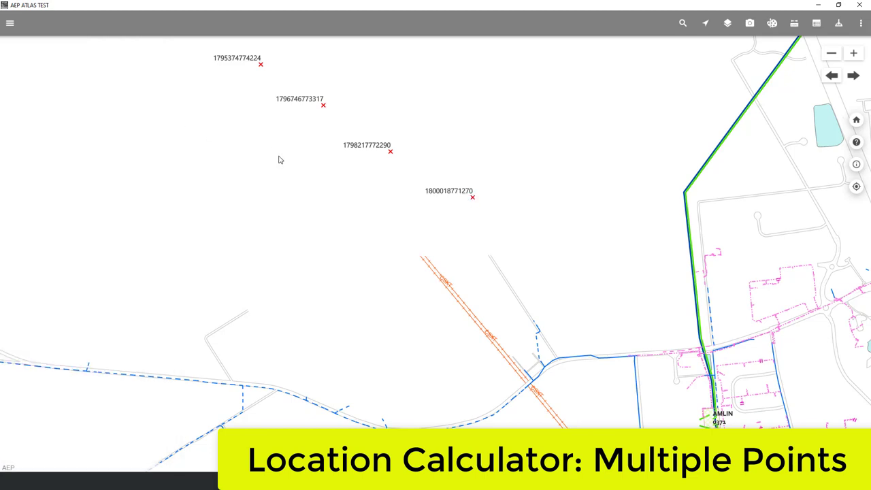
scroll(278, 158, down, 1)
scroll(344, 249, down, 1)
scroll(451, 274, up, 1)
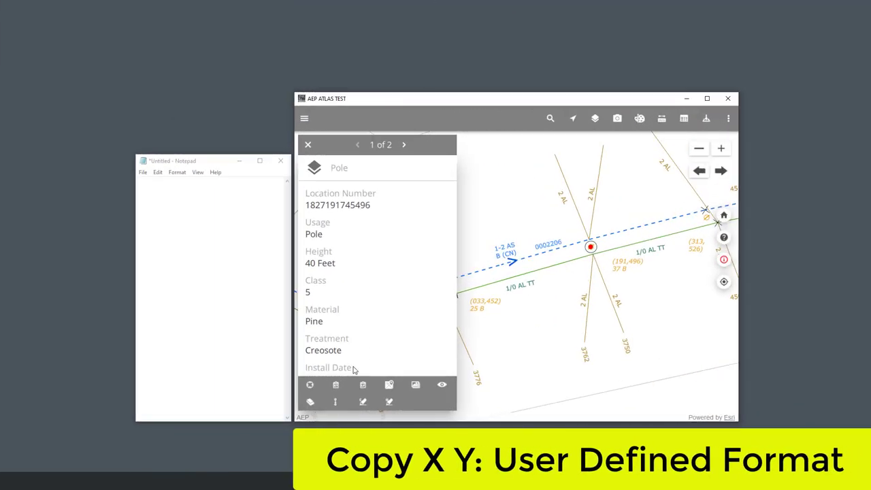
Copy the selected pole's X/Y location and paste it into the empty Notepad document
click(336, 385)
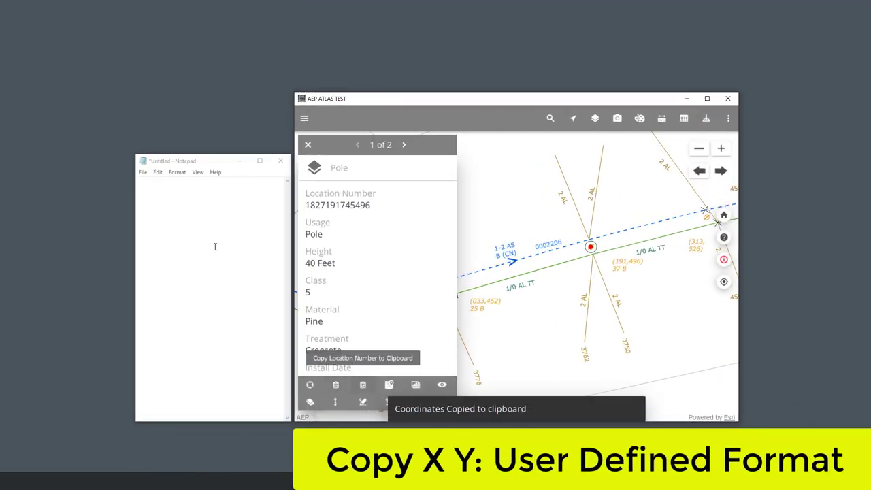
click(187, 215)
key(ctrl+v)
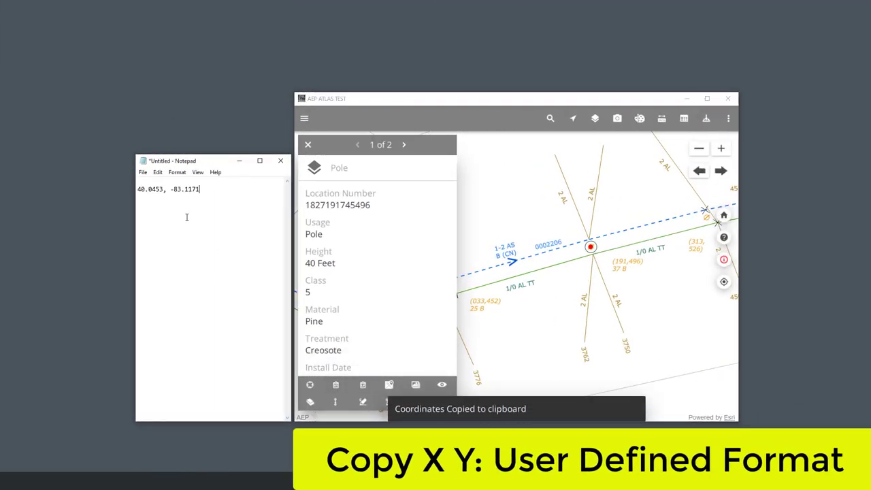
Set the map units to DMS and leave the map unit settings
click(727, 119)
click(705, 129)
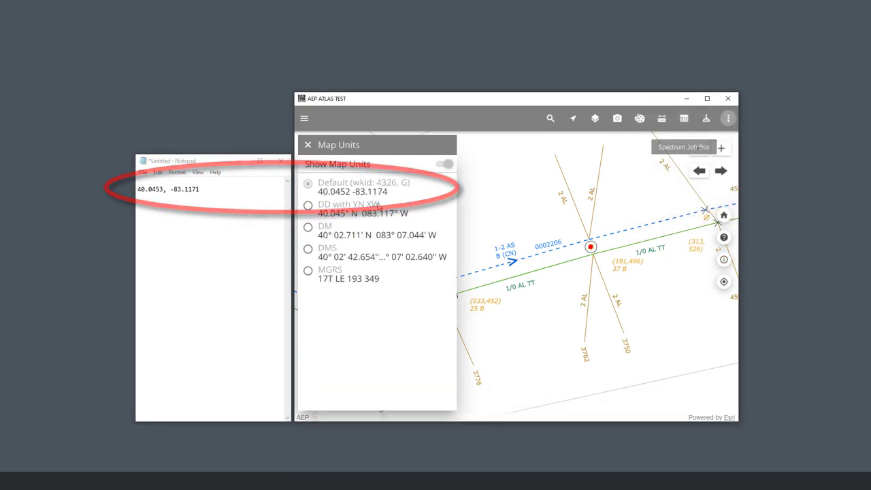
click(308, 249)
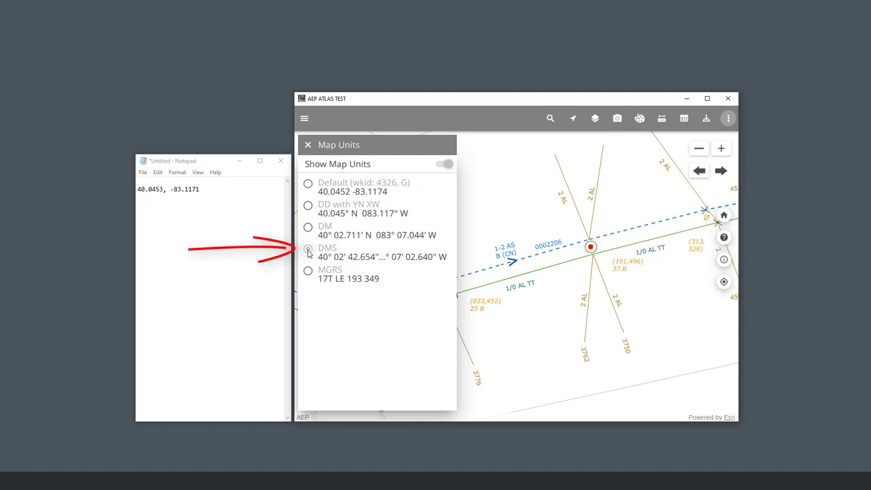
click(307, 146)
Identify the same pole again, copy its X/Y location in the DMS format and paste it into Notepad
click(591, 247)
click(335, 384)
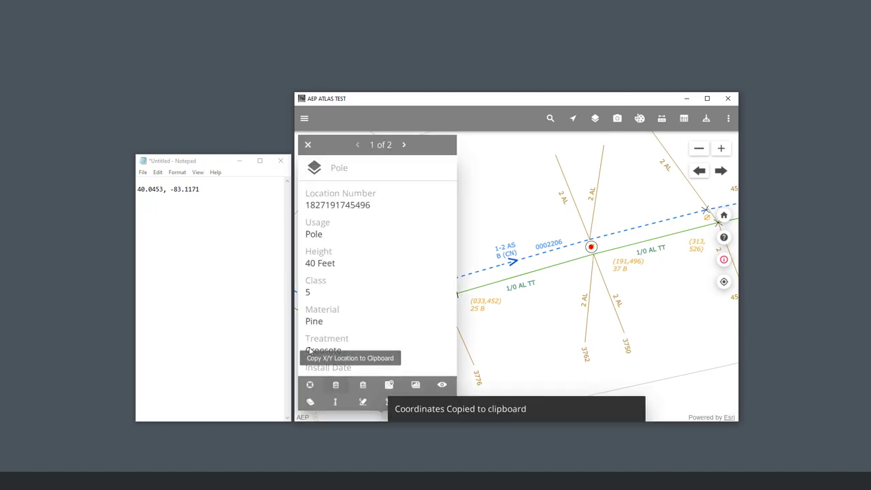
click(182, 313)
key(ctrl+v)
click(728, 117)
click(657, 123)
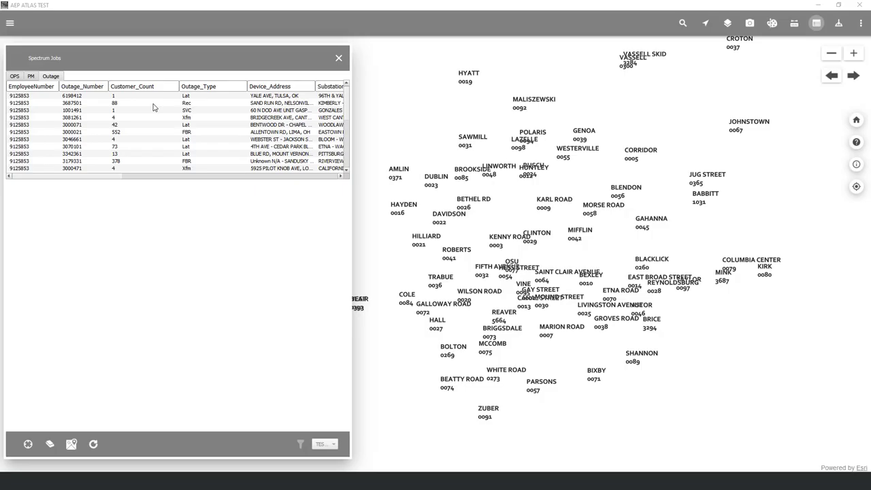
Adjust the column widths of the Outage job list and sort it by Substation_Name
drag(180, 86, 202, 86)
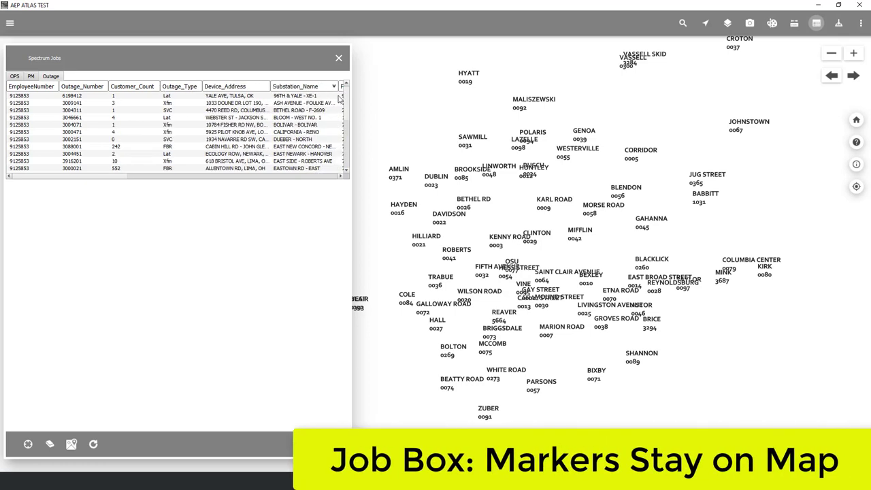
click(302, 86)
scroll(332, 109, down, 2)
scroll(331, 109, down, 1)
Mark the outages from HUNTLEY - F-1213 through KENNY ROAD - F-309 on the map, and close and reopen the Spectrum Job Box
click(306, 136)
click(305, 157)
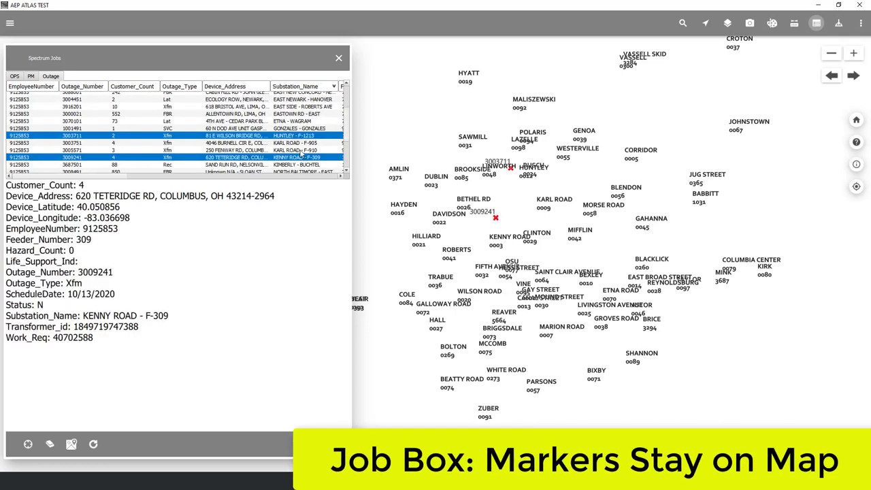
shift+click(303, 137)
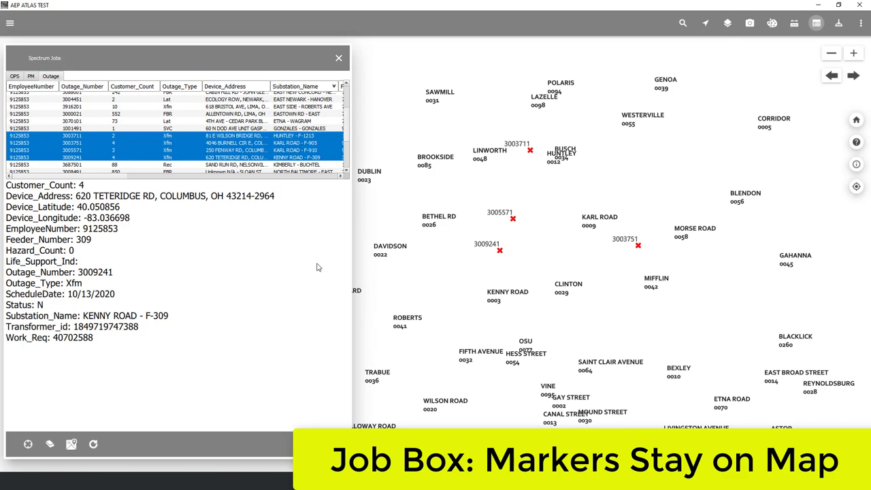
click(338, 59)
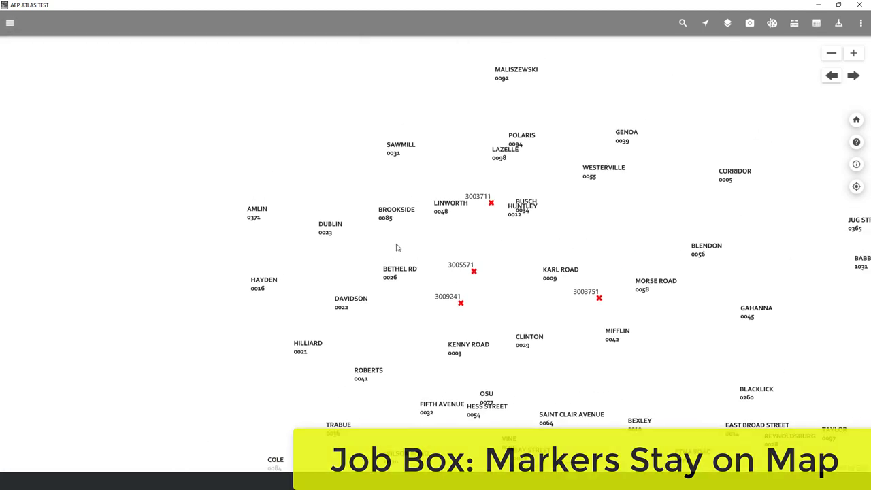
click(817, 23)
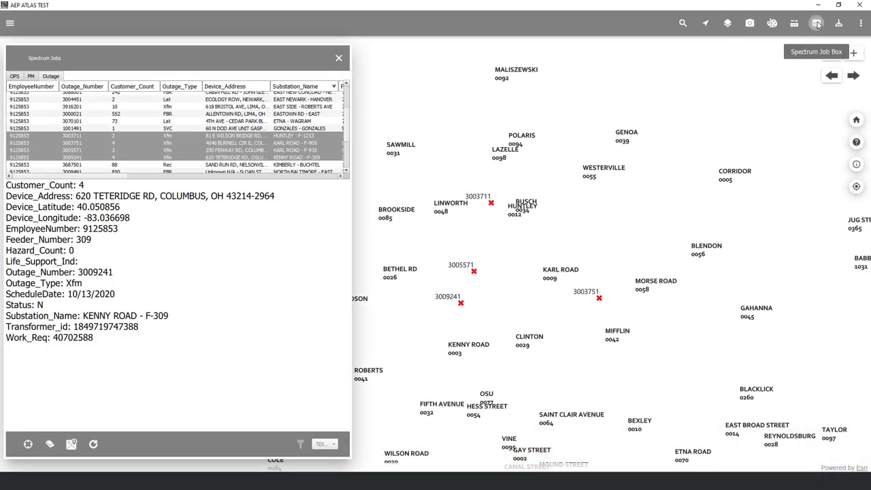
Open Google Maps directions for the selected outages, move the first stop to the end and make Sharon Heights the starting point
click(72, 443)
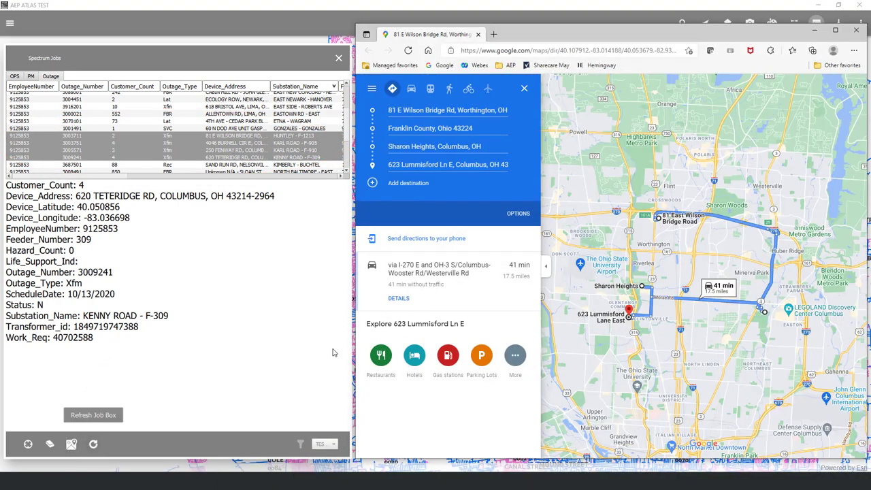
drag(372, 111, 373, 166)
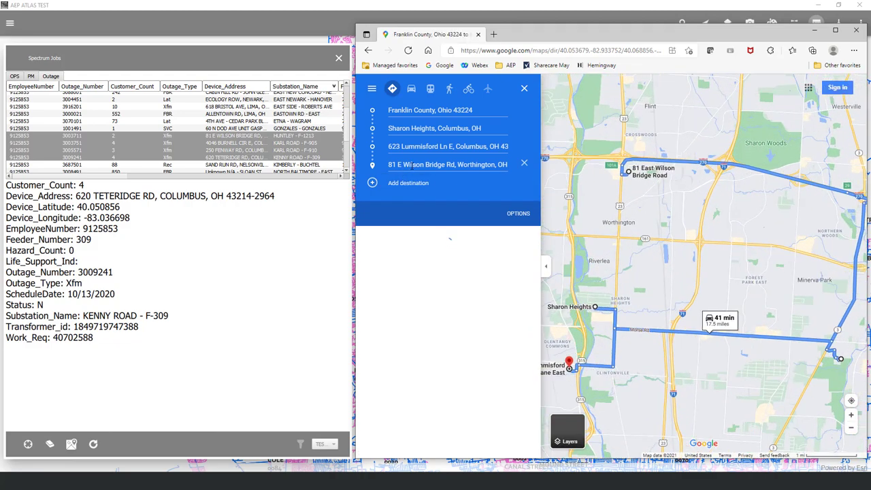
drag(372, 128, 374, 102)
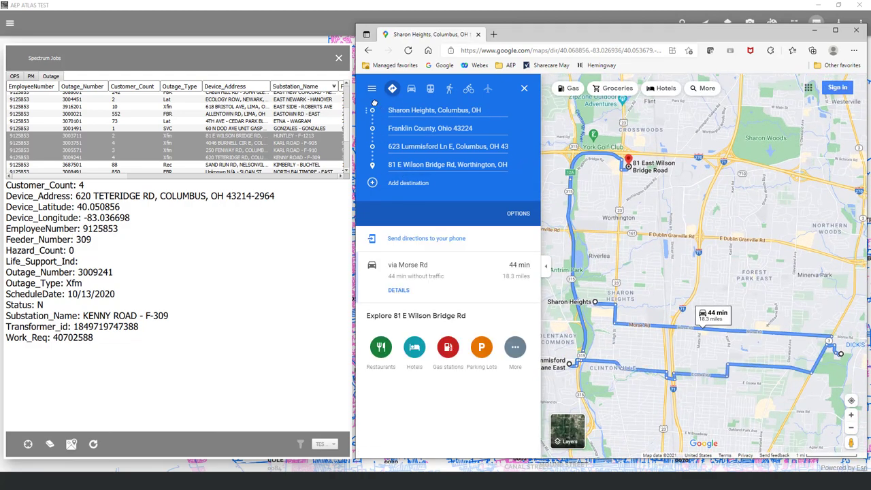
Add a destination for pizza near the third stop's address and move it up in the route
click(469, 146)
right_click(469, 148)
key(Escape)
click(408, 183)
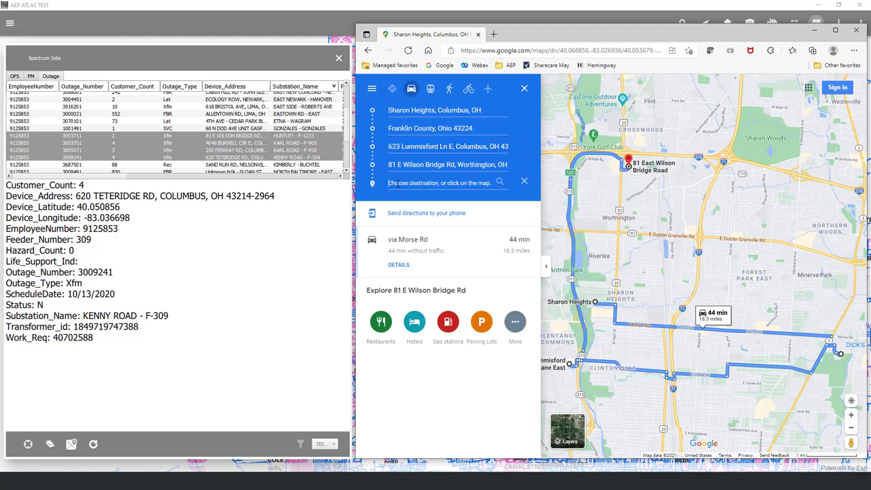
text(pizza nea)
key(Return)
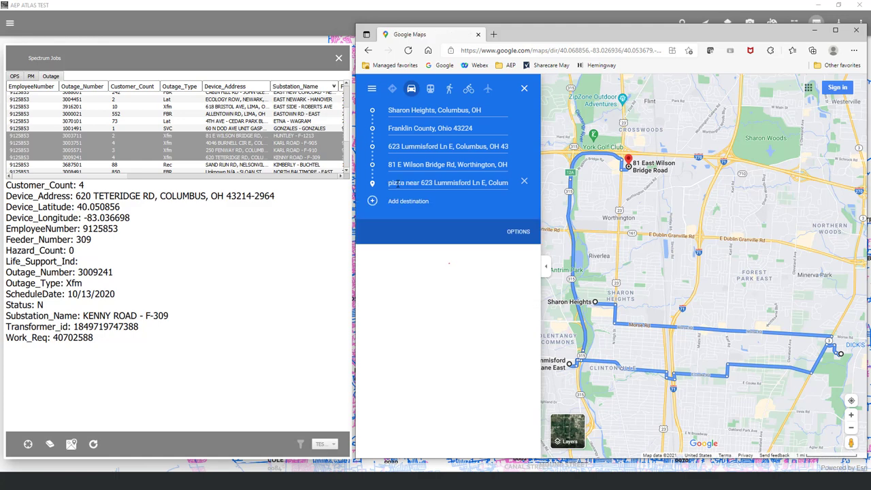
drag(398, 183, 365, 160)
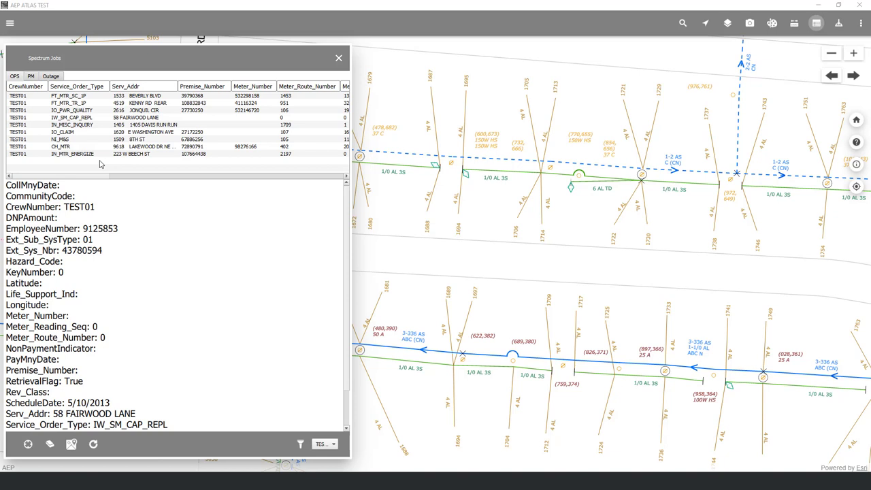
Select the IW_SM_CAP_REPL service order in the OPS job list and look through its further columns
click(107, 118)
drag(87, 176, 163, 177)
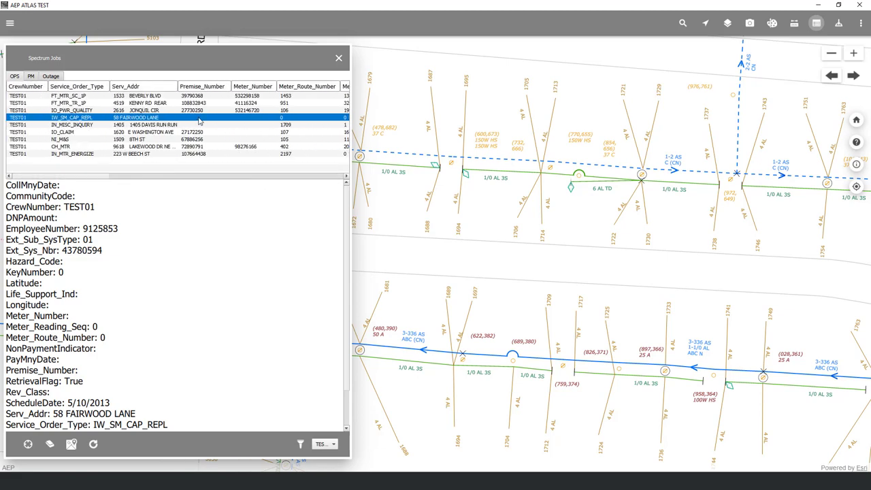